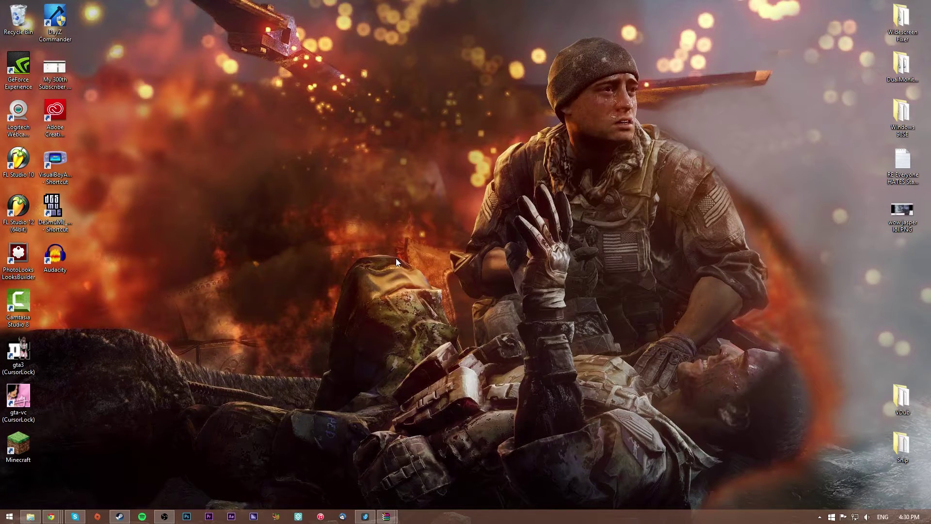
- Empty the Recycle Bin from its right-click menu, confirming permanent deletion
right_click(17, 11)
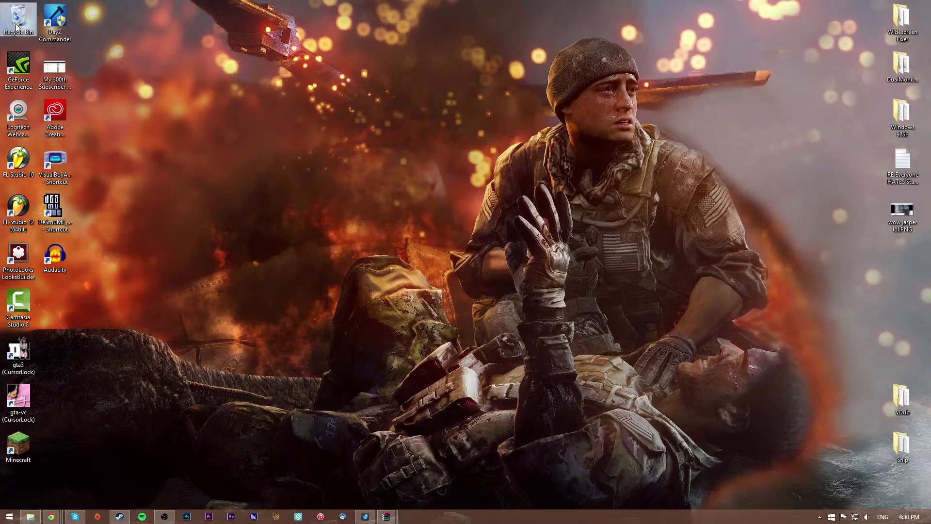
click(53, 41)
click(508, 267)
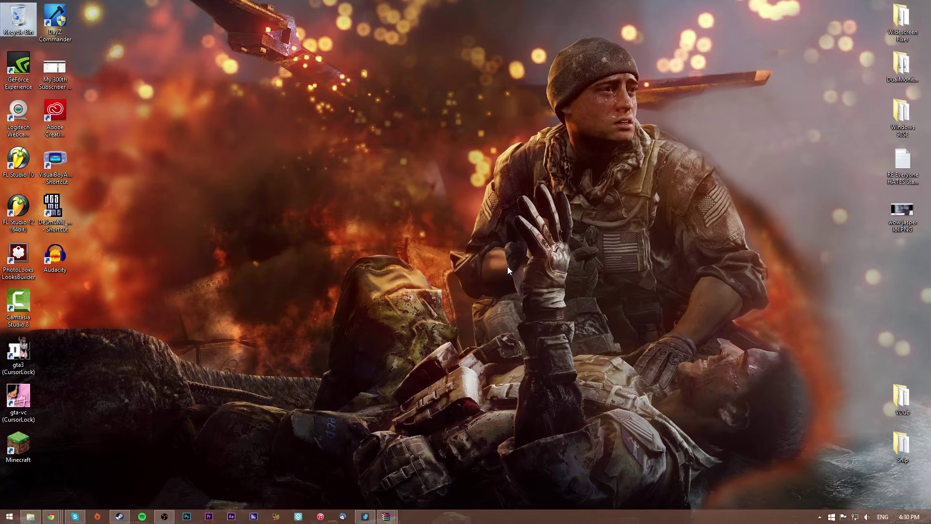
click(511, 187)
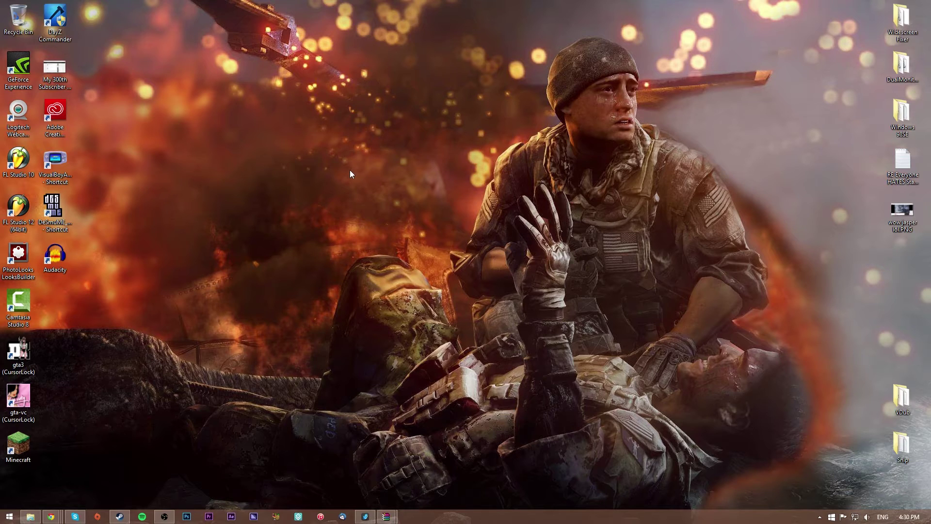
- Accept the Conditions of Use, download hamachi.msi and launch the installer
click(51, 516)
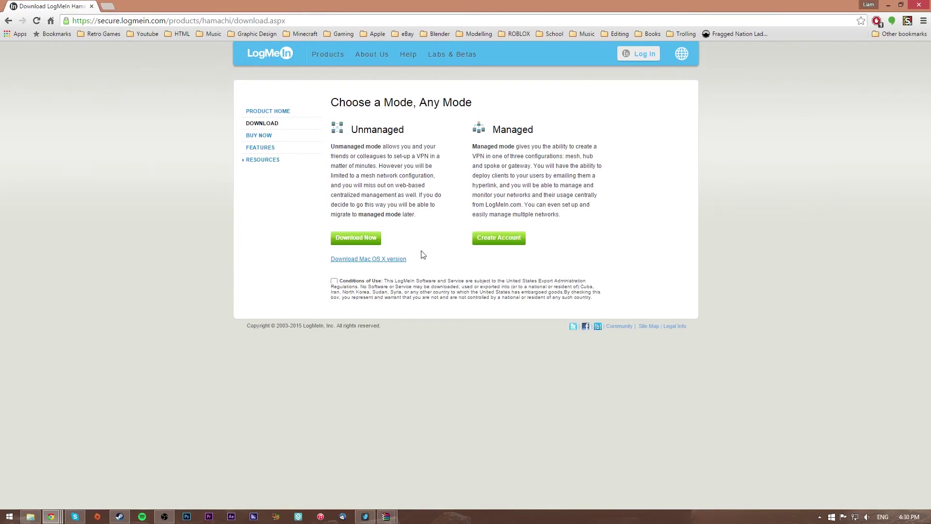
click(334, 281)
drag(593, 297, 380, 287)
click(391, 316)
click(357, 240)
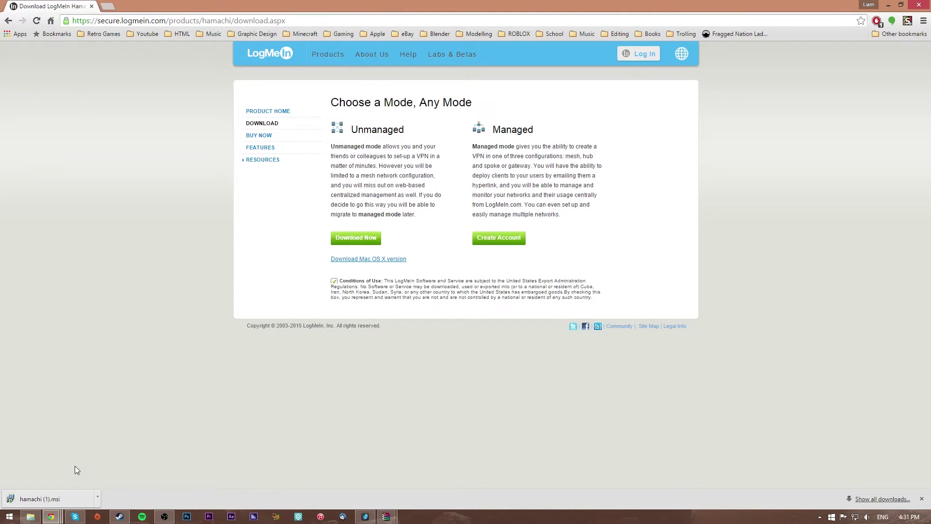
click(50, 491)
- Install Hamachi in English, accepting the license and keeping the default destination folder
click(889, 5)
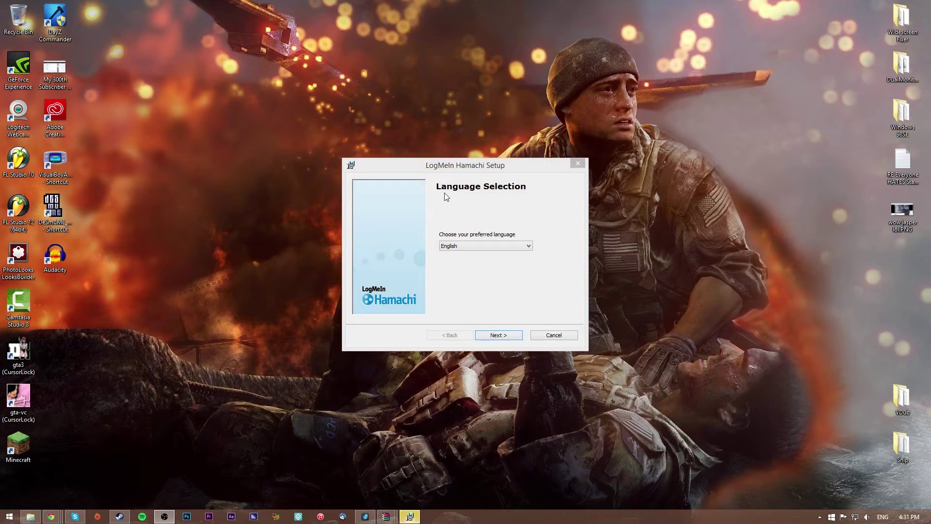
click(499, 336)
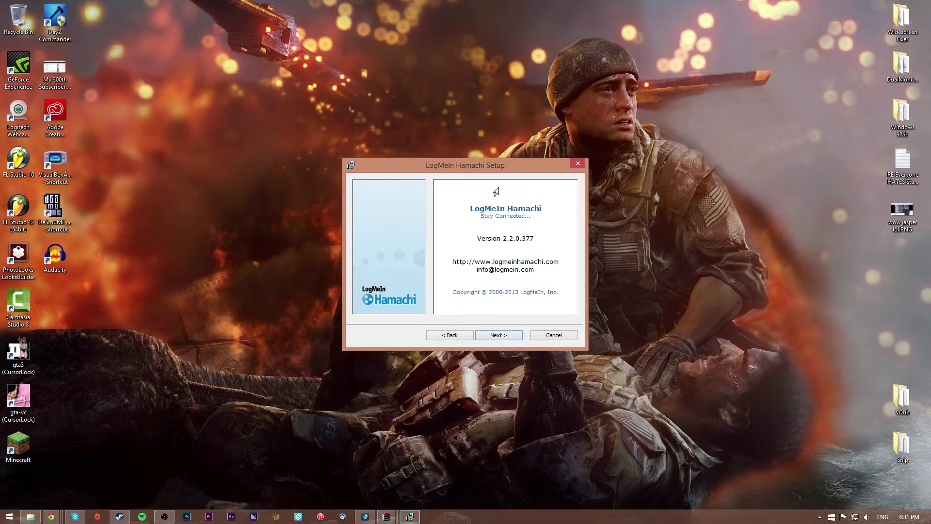
click(510, 335)
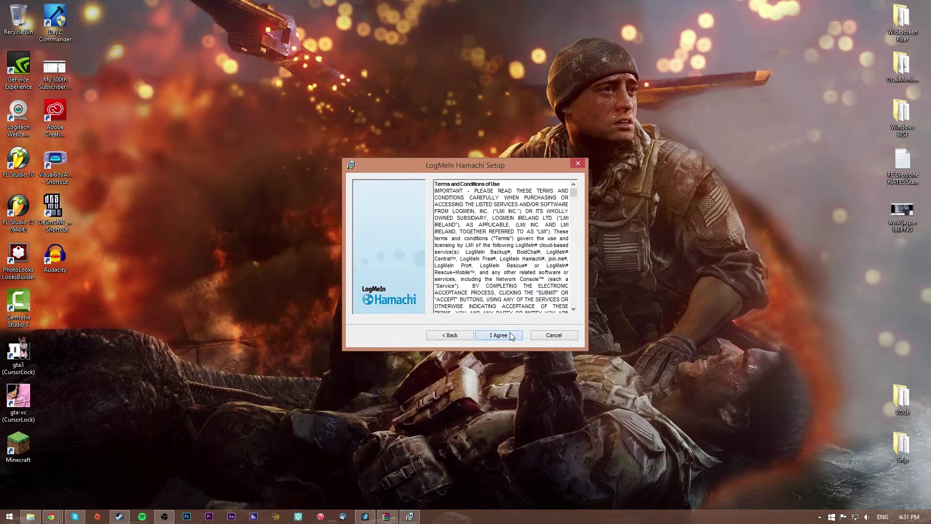
click(510, 335)
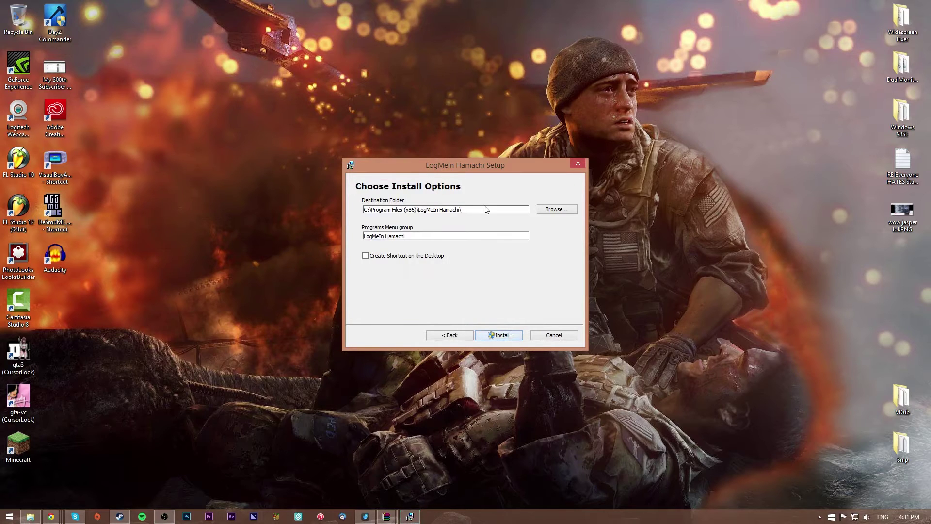
drag(486, 209, 335, 213)
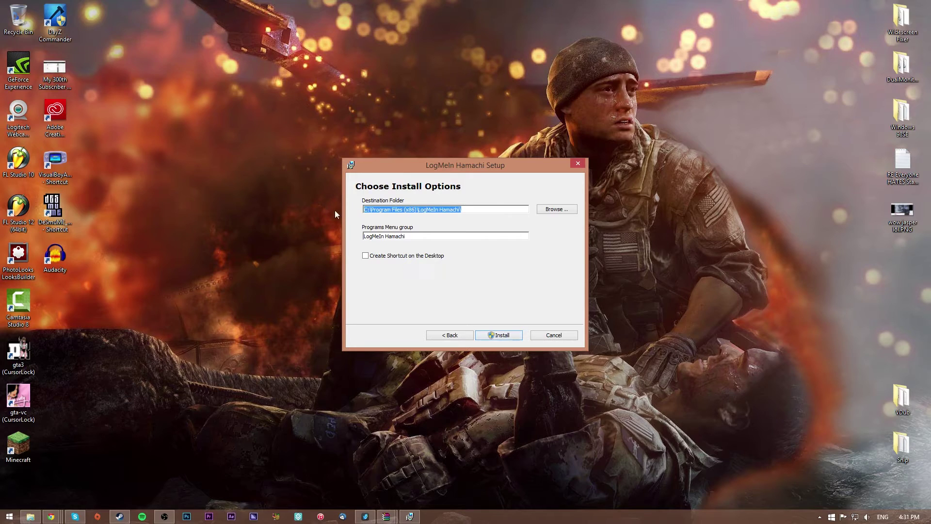
click(495, 209)
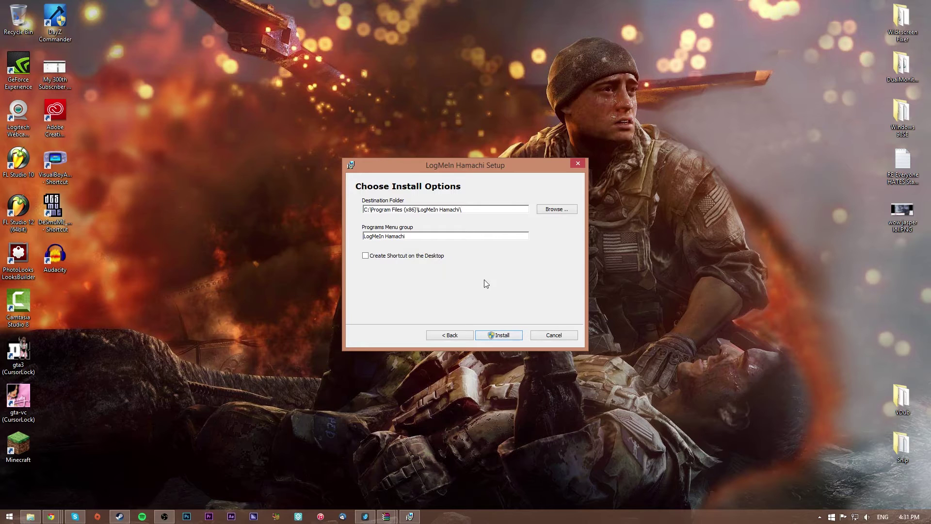
click(500, 334)
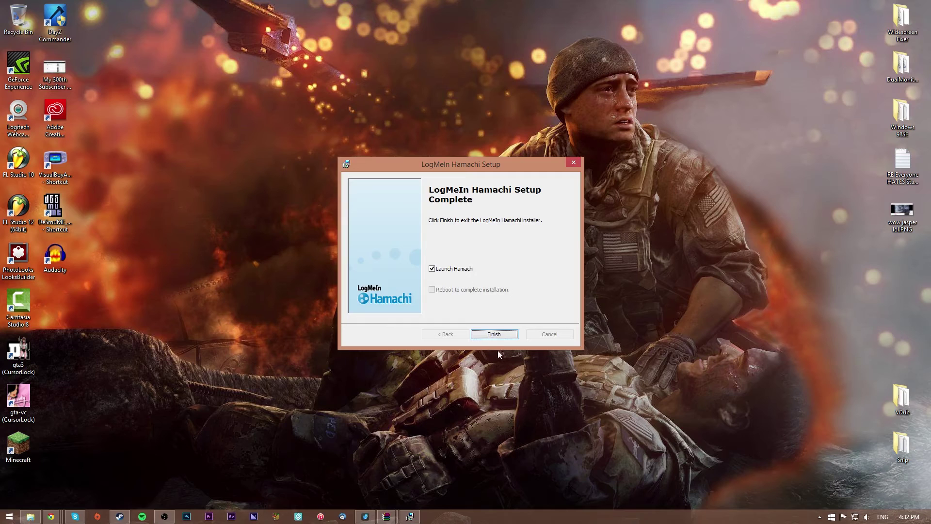
- Launch Hamachi, power it on, allow Network 2 discovery, and begin entering the LogMeIn ID
click(502, 335)
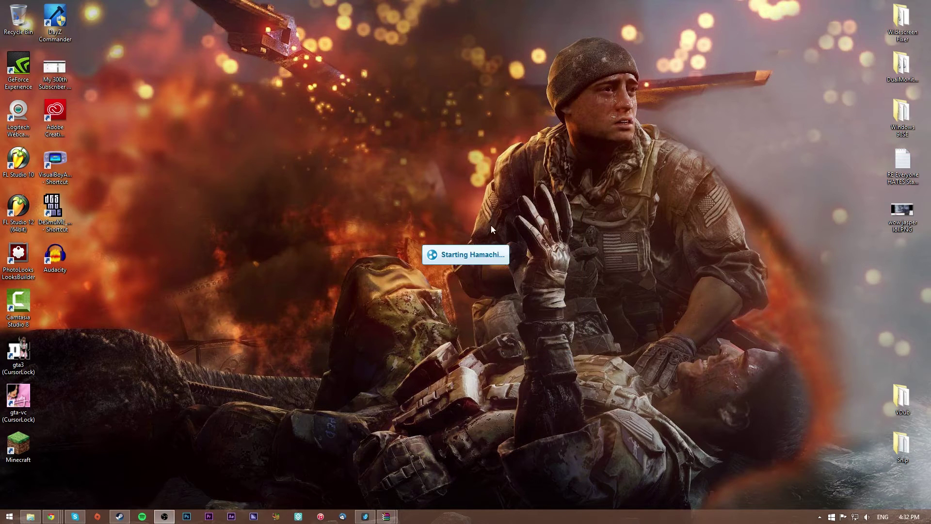
mouse_move(76, 36)
mouse_down()
mouse_move(462, 171)
mouse_move(427, 157)
mouse_up()
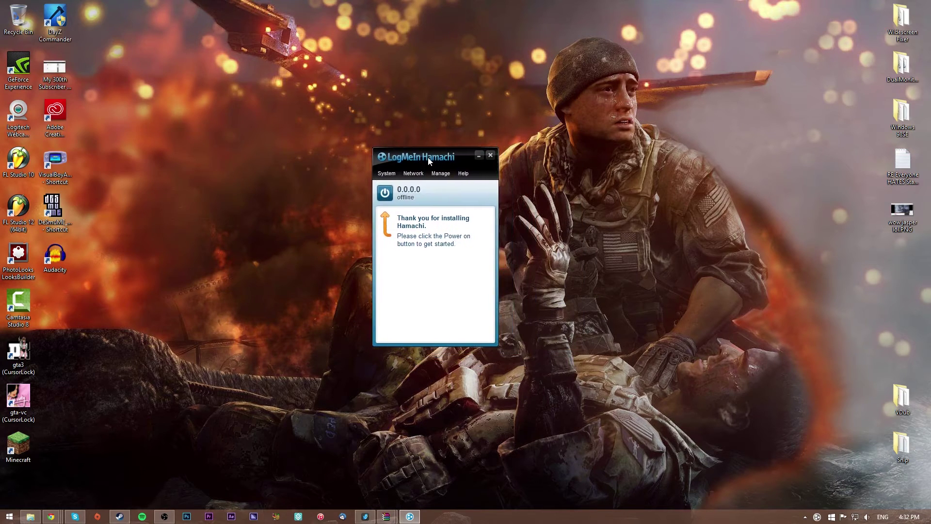
click(385, 192)
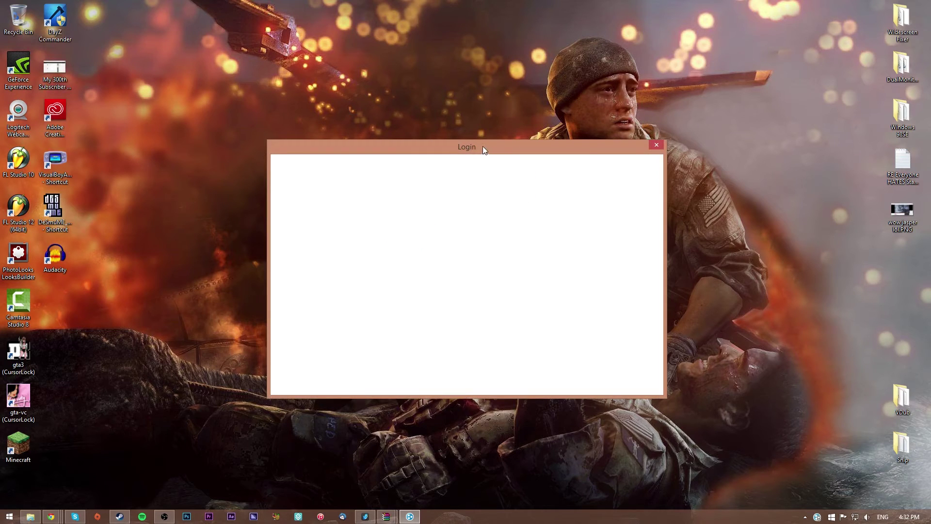
mouse_move(482, 148)
mouse_down()
mouse_move(638, 197)
mouse_move(465, 164)
mouse_move(478, 124)
mouse_up()
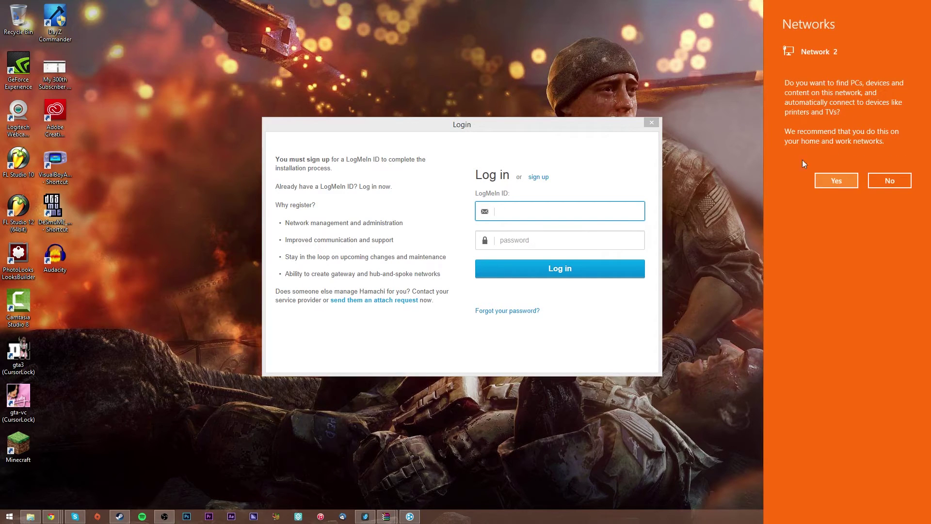
click(839, 177)
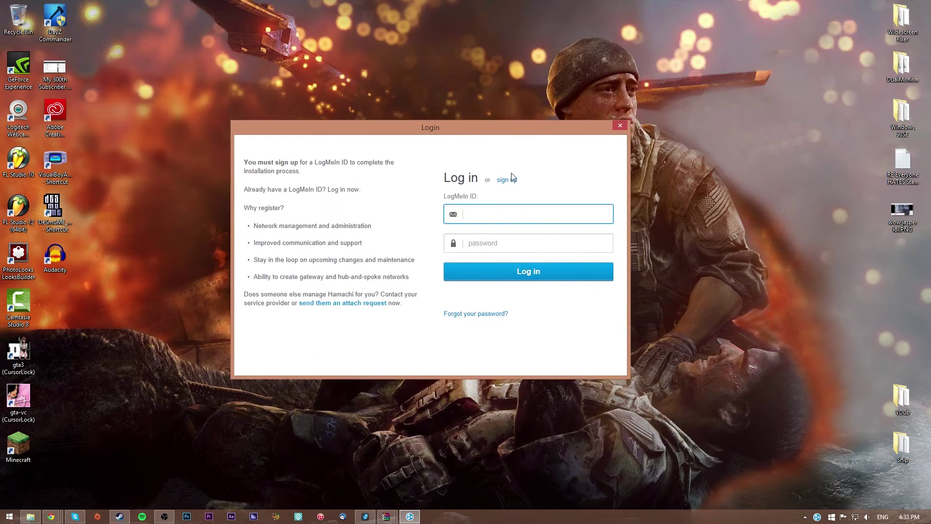
click(470, 178)
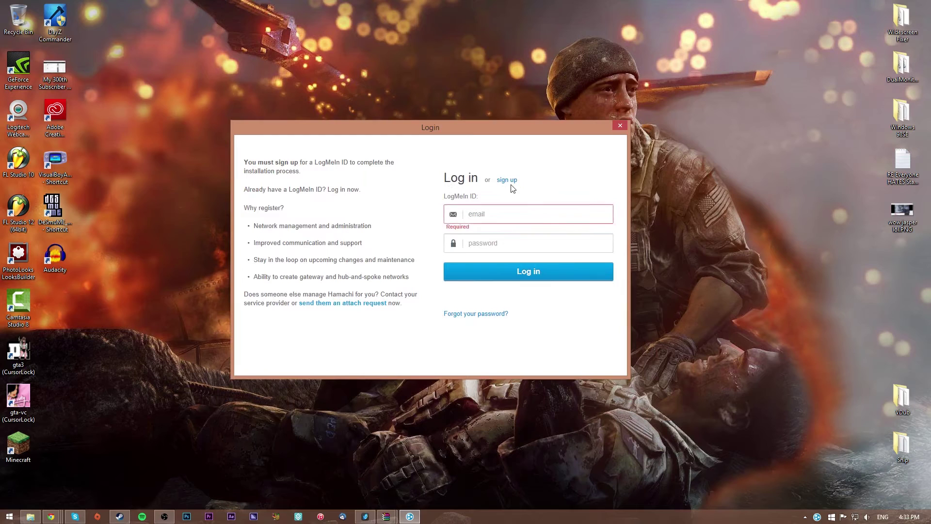
click(493, 213)
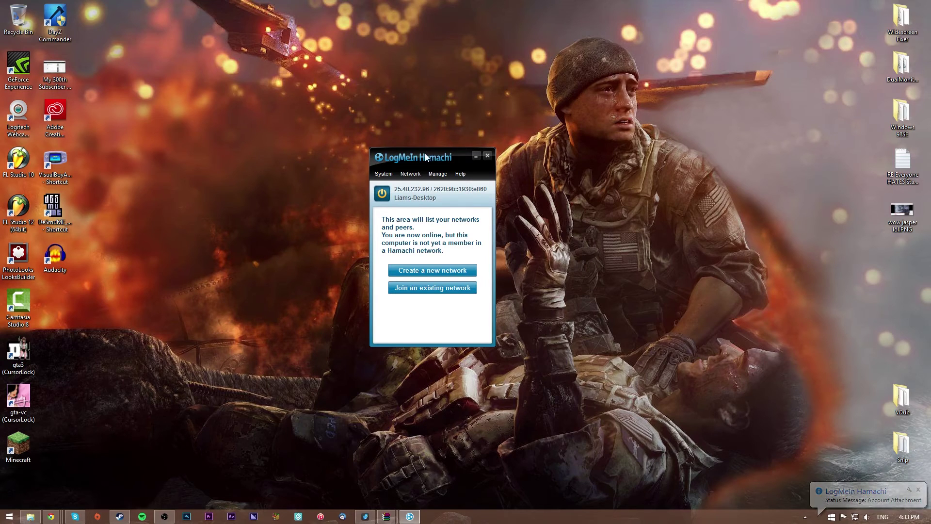
- Open the Join an existing network form, then cancel it without joining
mouse_move(424, 153)
mouse_down()
mouse_move(477, 153)
mouse_move(432, 154)
mouse_up()
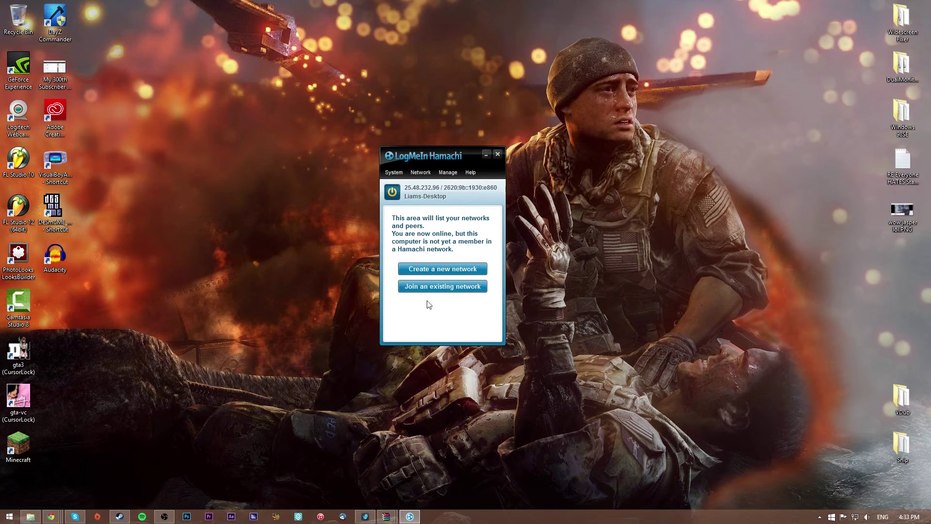
click(439, 287)
drag(481, 214, 460, 211)
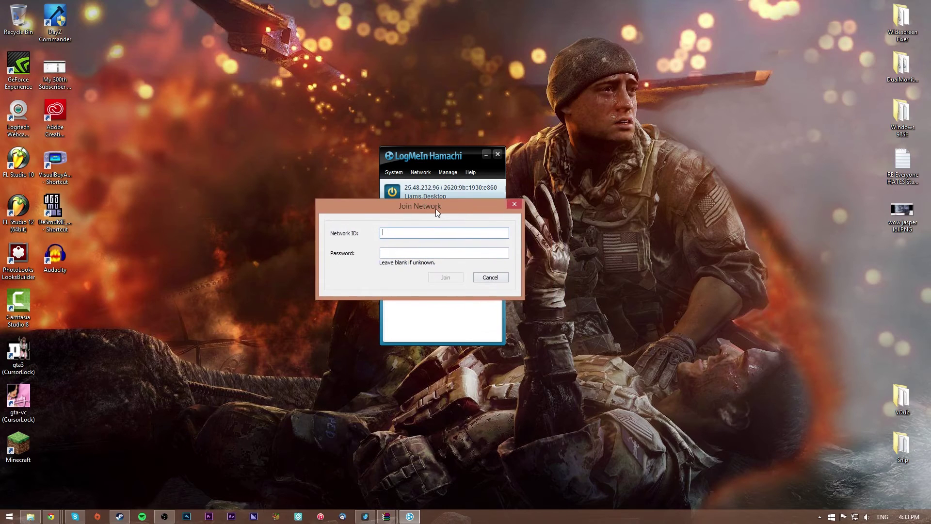
click(421, 256)
click(529, 278)
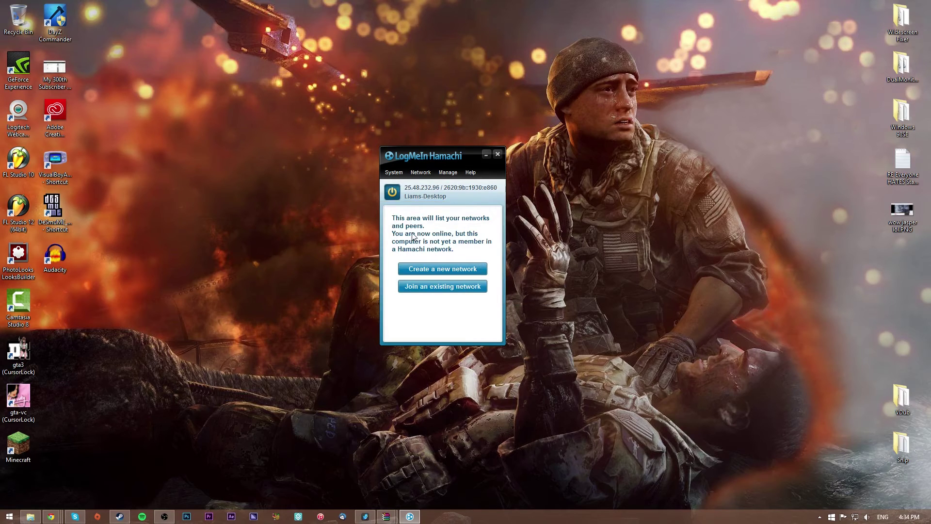
- Create the password-protected network 'Swaggy Server is Best 2015' and check its options menu
click(460, 271)
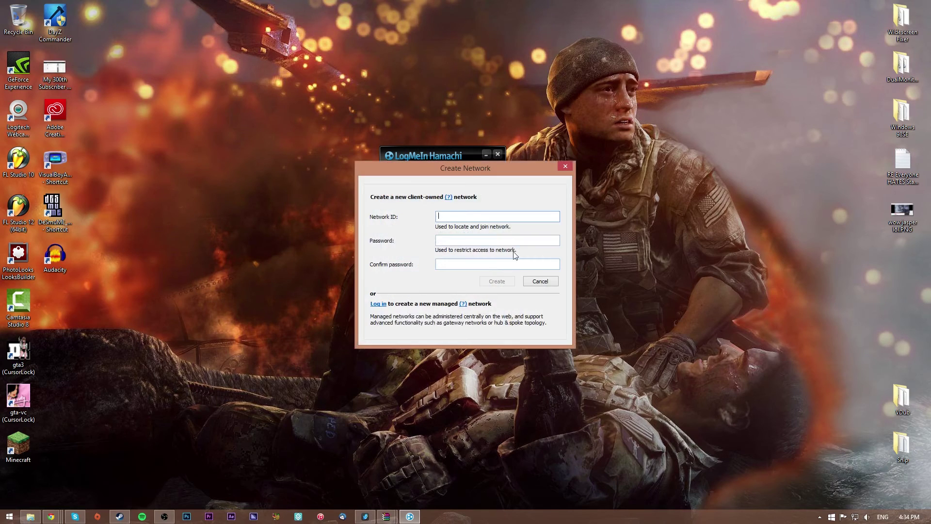
drag(468, 166, 395, 167)
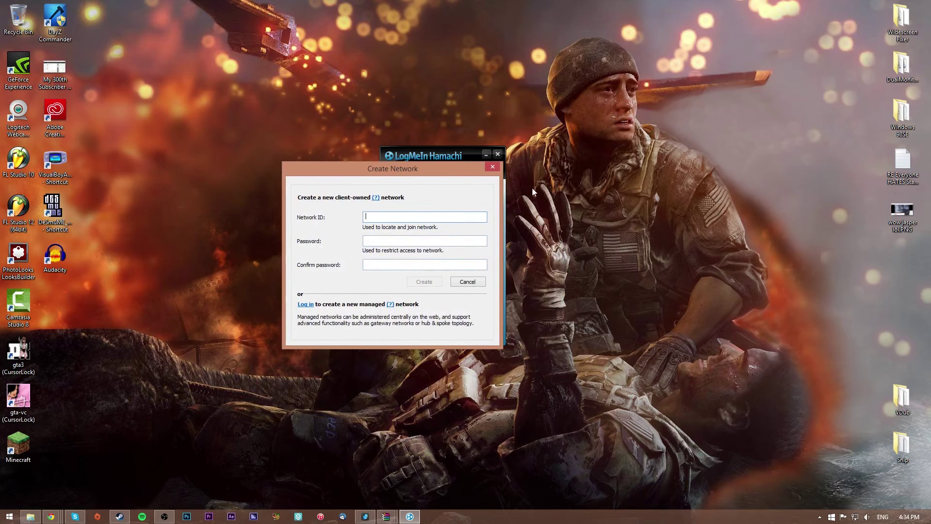
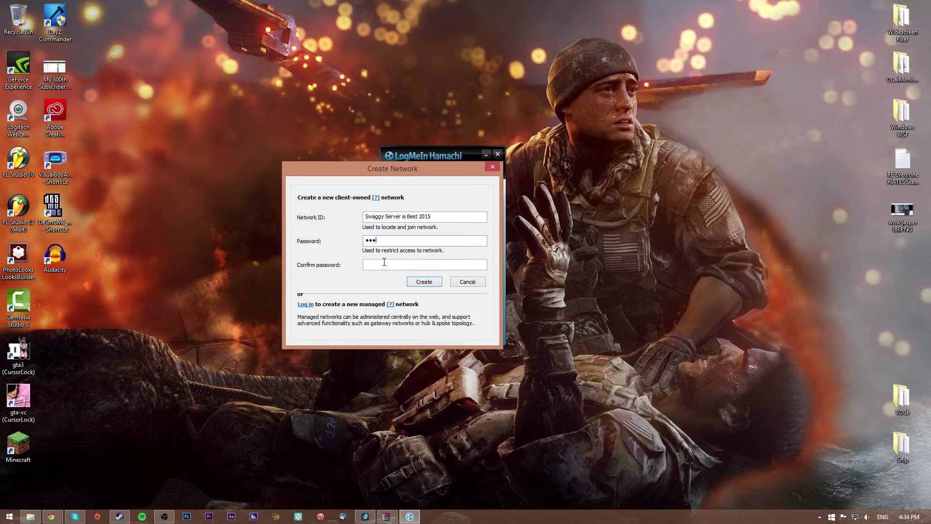
click(390, 264)
click(425, 283)
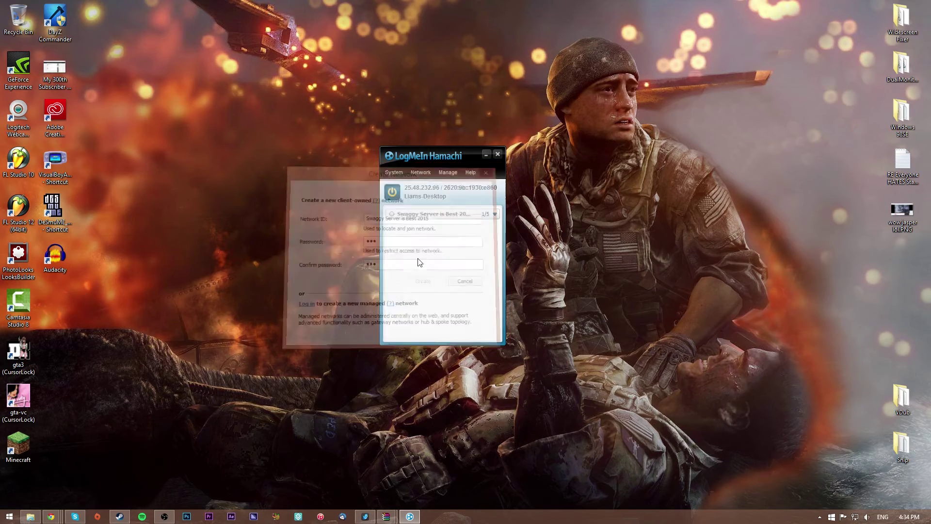
right_click(437, 216)
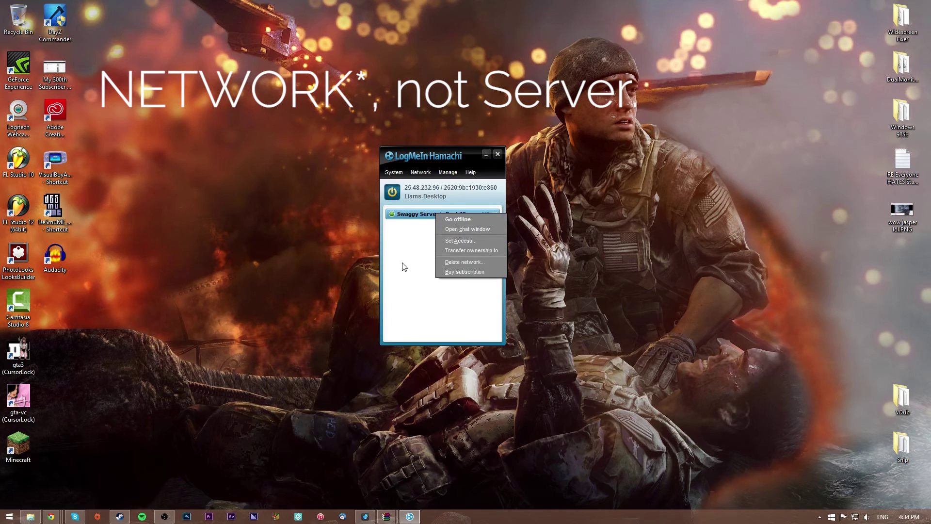
click(408, 262)
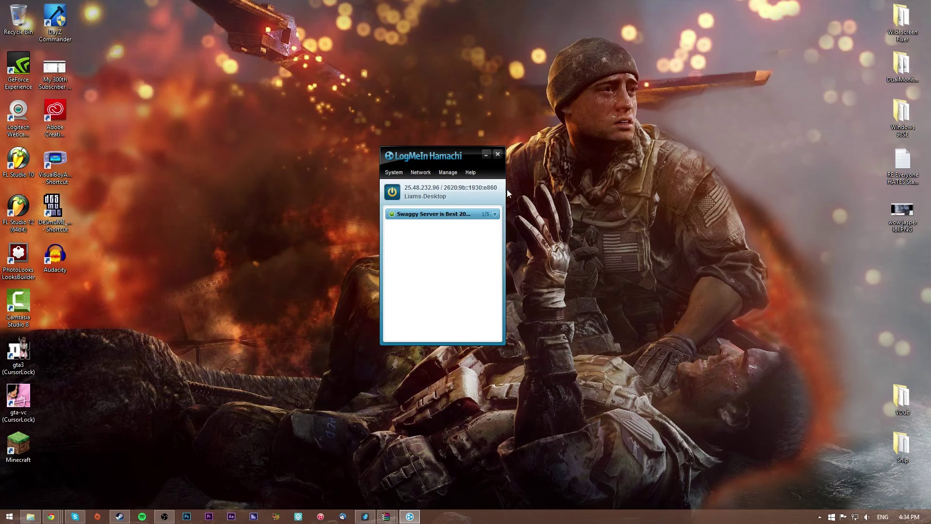
- Copy the IPv4 address 25.48.232.96 to the clipboard via its right-click menu
right_click(425, 188)
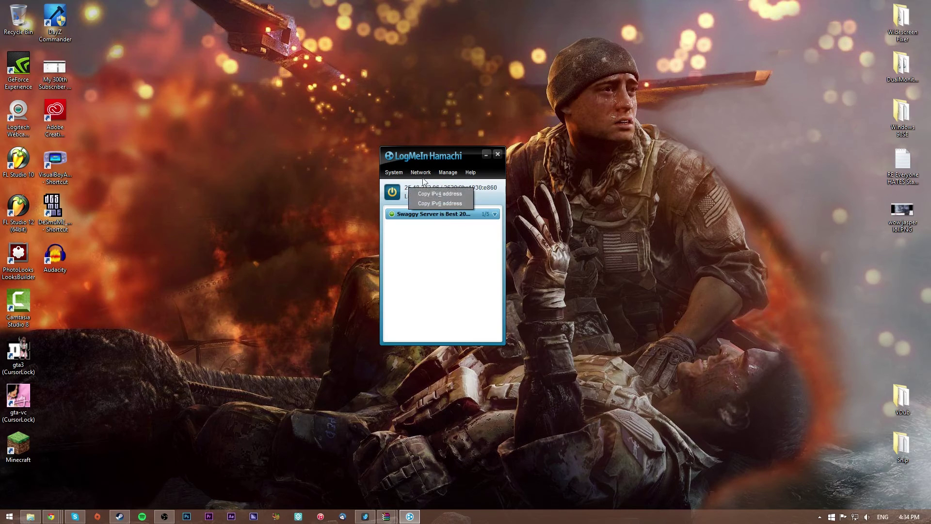
click(428, 193)
right_click(415, 187)
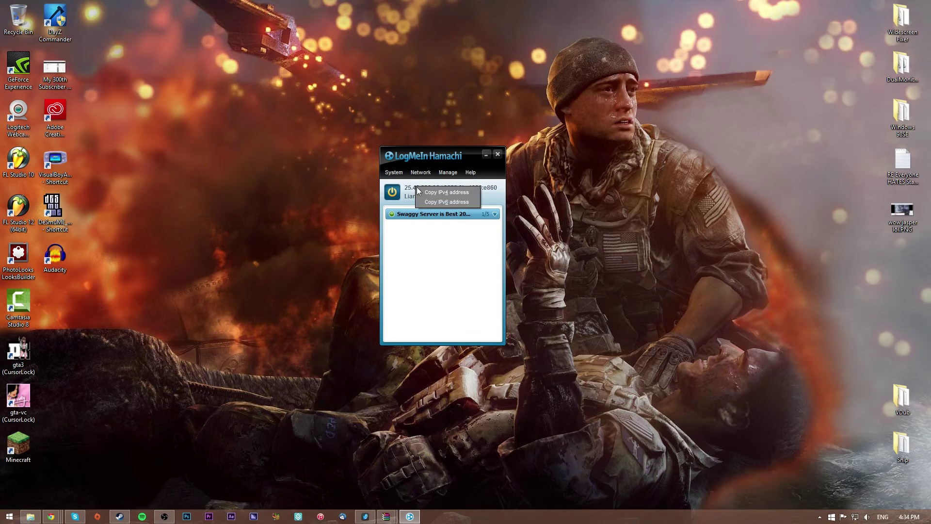
click(440, 192)
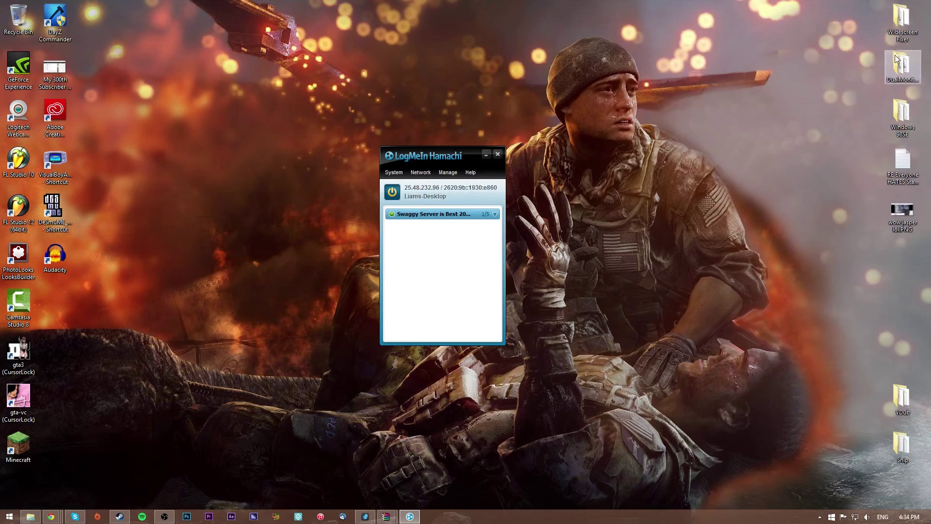
- Test-paste the copied address into Windows Search, then close the search pane
click(910, 92)
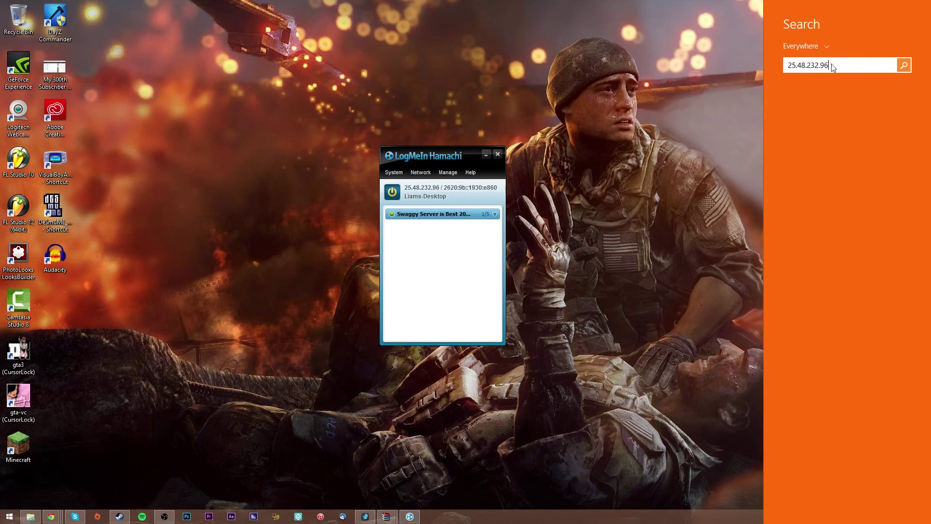
double_click(832, 66)
click(648, 191)
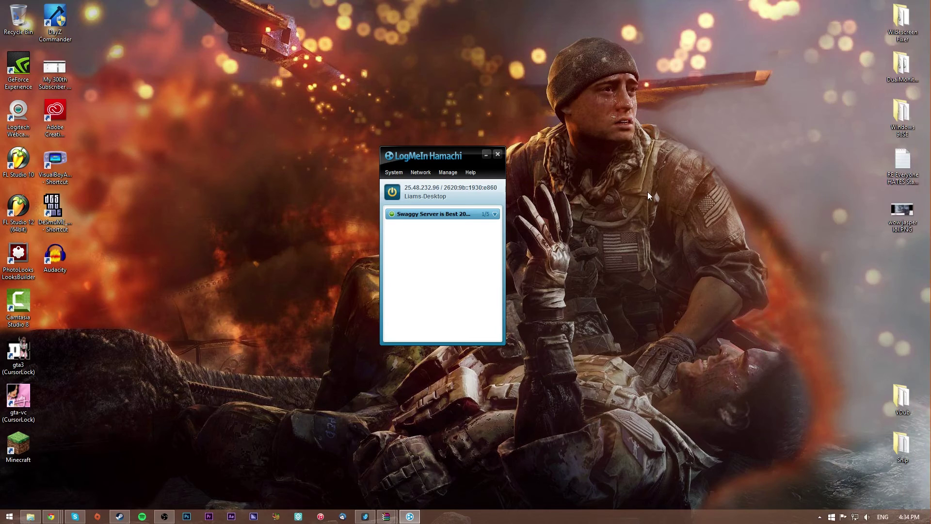